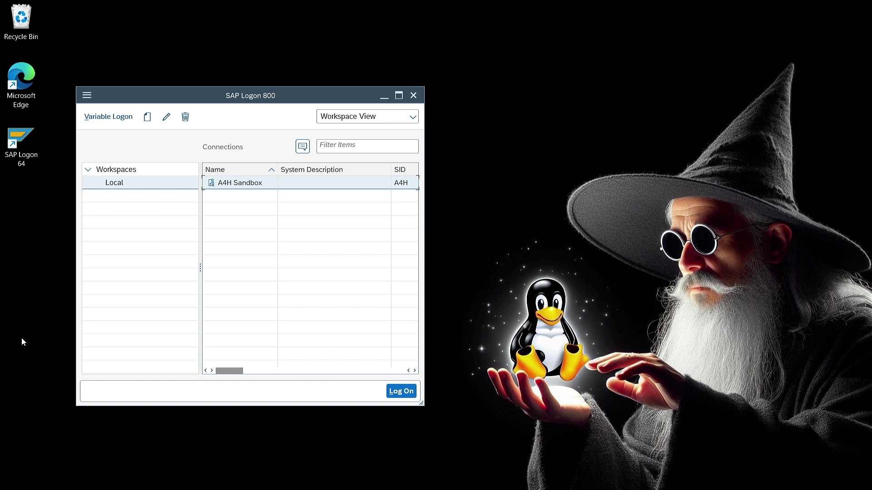
# Log on to A4H Sandbox and acknowledge the license expiry notice for 09.03.2024
pyautogui.doubleClick(237, 182)
pyautogui.moveTo(218, 285); pyautogui.dragTo(706, 43)
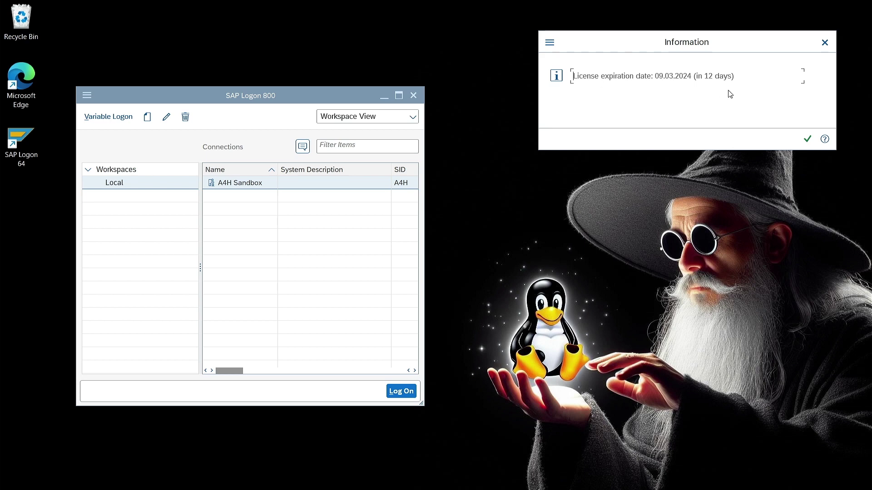
pyautogui.click(807, 140)
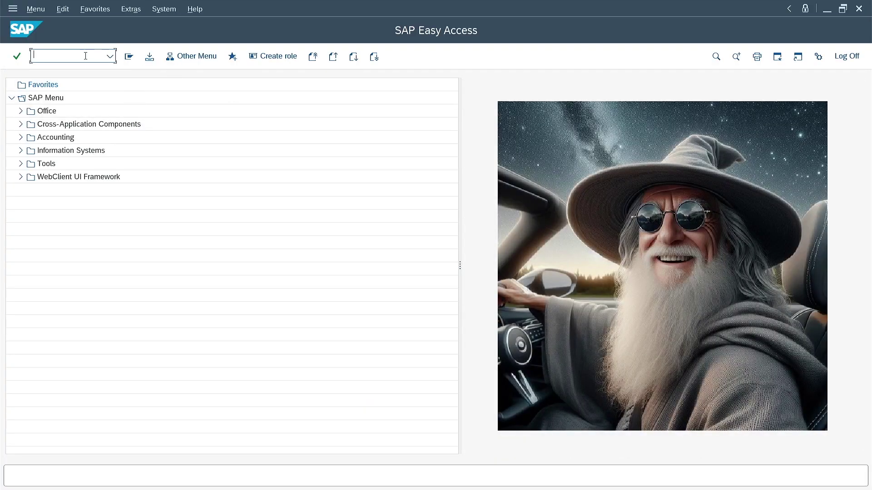
# Run SLICENSE and copy the Active Hardware Key value from License Administration
pyautogui.write('slicense')
pyautogui.press('Return')
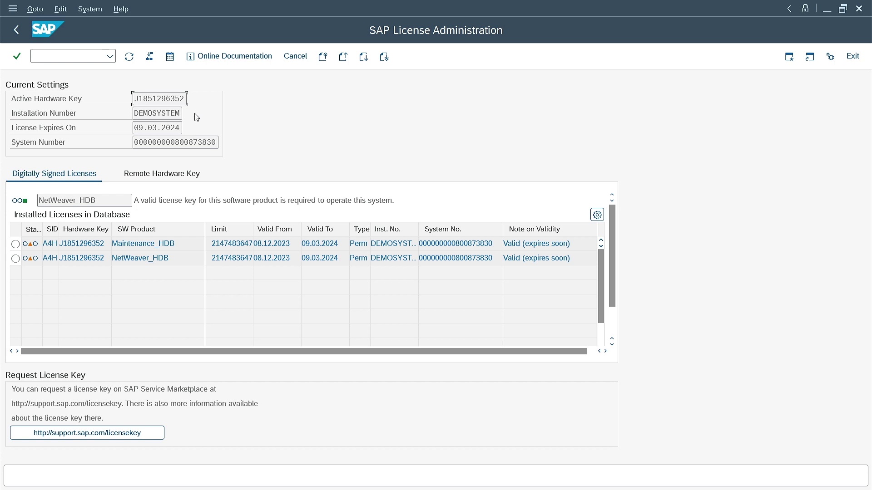
pyautogui.moveTo(134, 98); pyautogui.dragTo(184, 98)
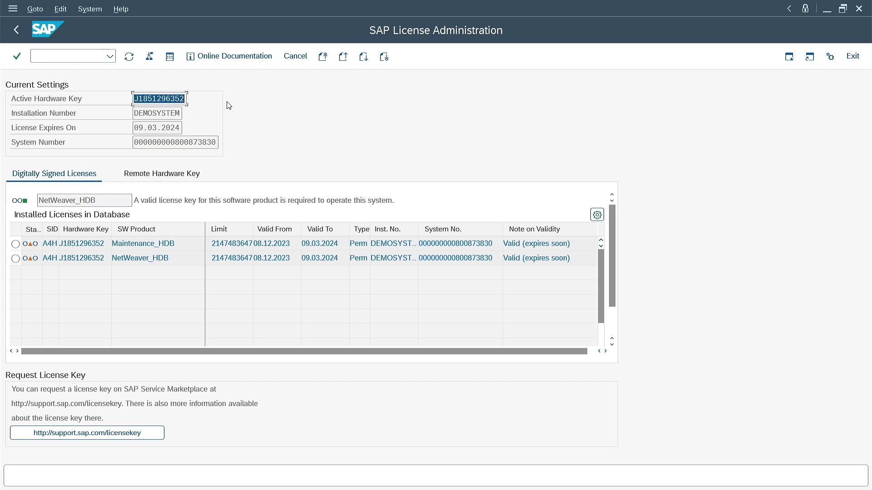
pyautogui.hotkey('ctrl', 'c')
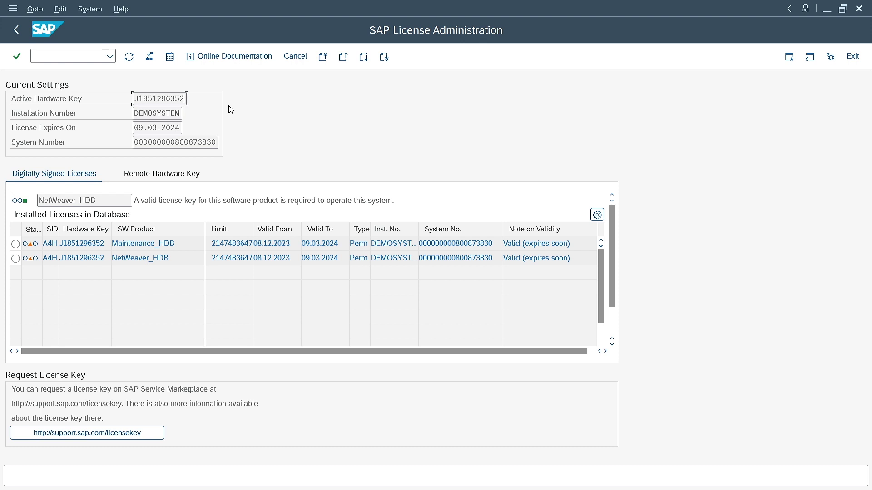
# In Edge, load go.support.sap.com/minisap to reach the SAP license keys page
pyautogui.moveTo(273, 484)
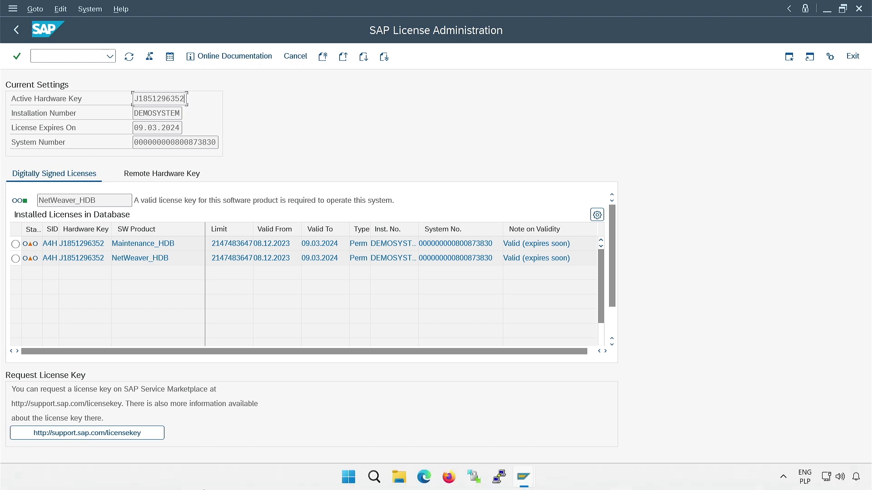
pyautogui.click(429, 480)
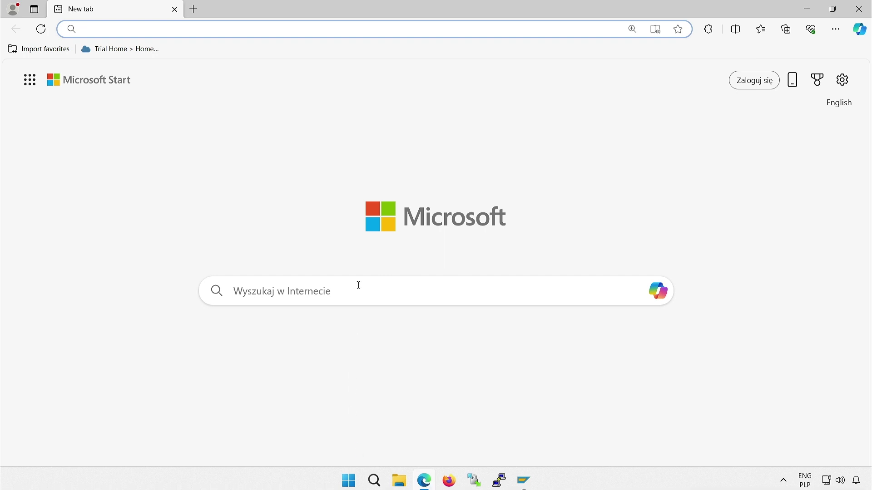
pyautogui.write('go.supp')
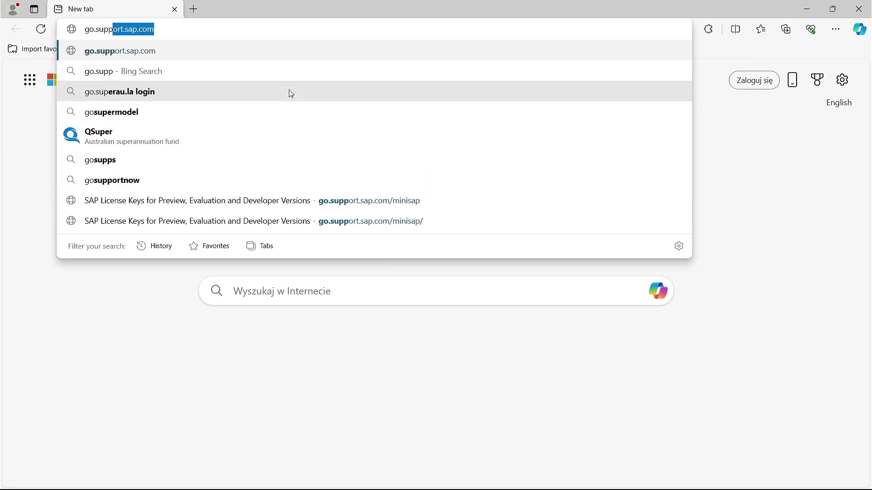
pyautogui.write('ort.sap.com')
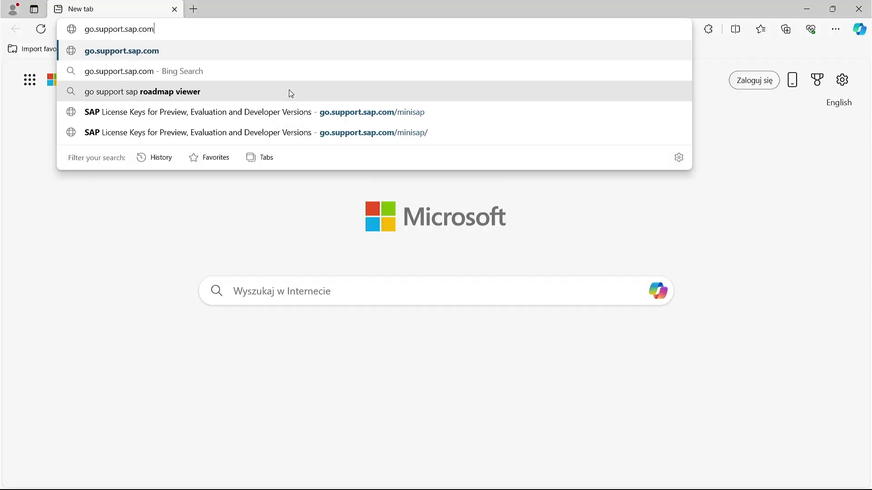
pyautogui.write('/mini')
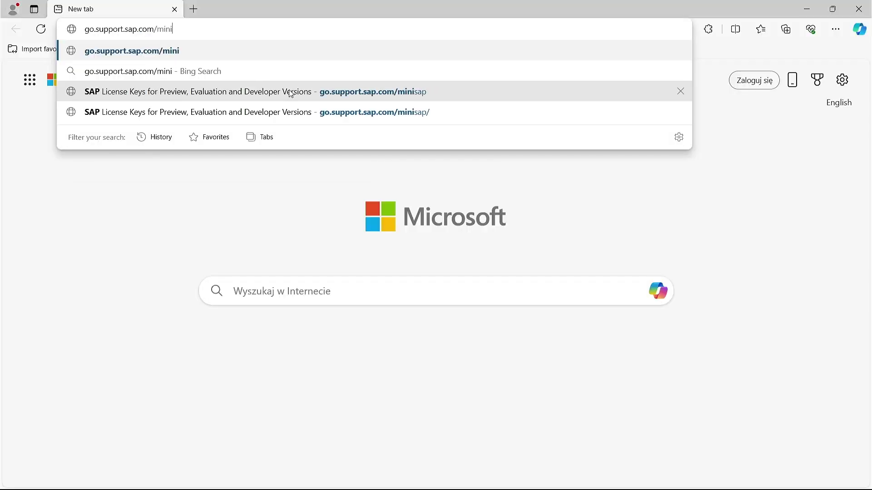
pyautogui.write('sap')
pyautogui.press('Return')
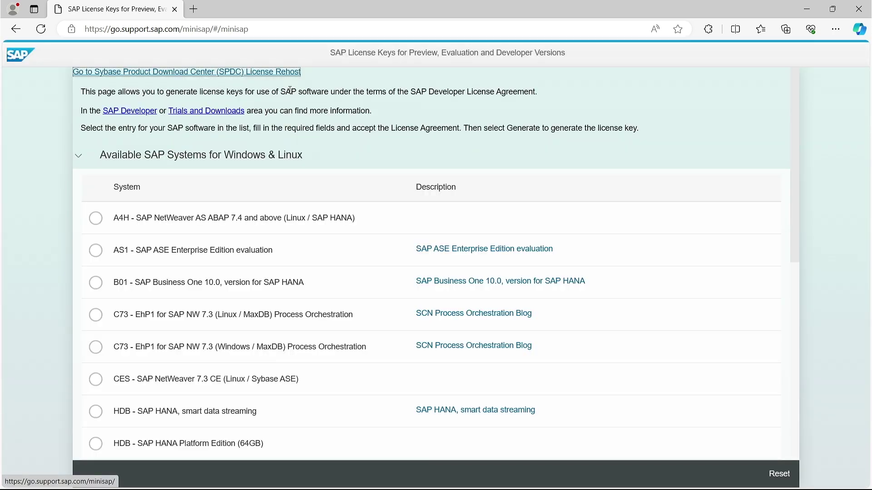
# Choose the A4H - SAP NetWeaver AS ABAP 7.4 system and accept the license agreement
pyautogui.click(95, 219)
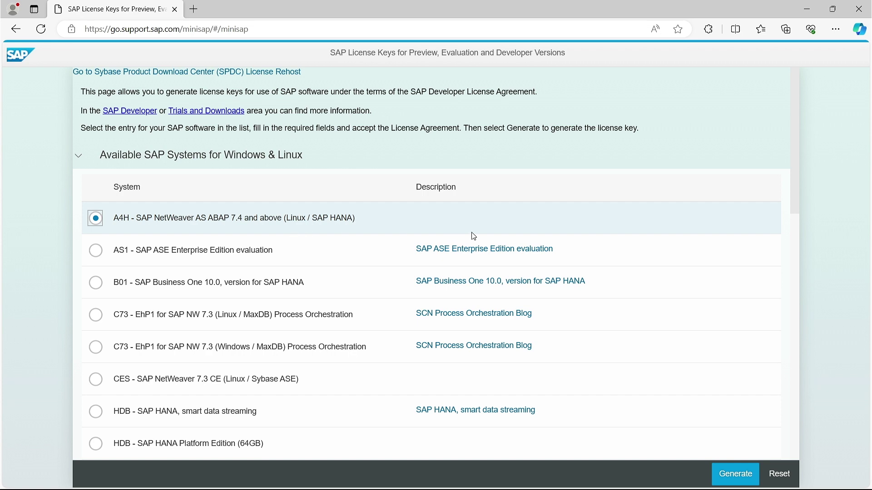
pyautogui.moveTo(795, 156); pyautogui.dragTo(755, 405)
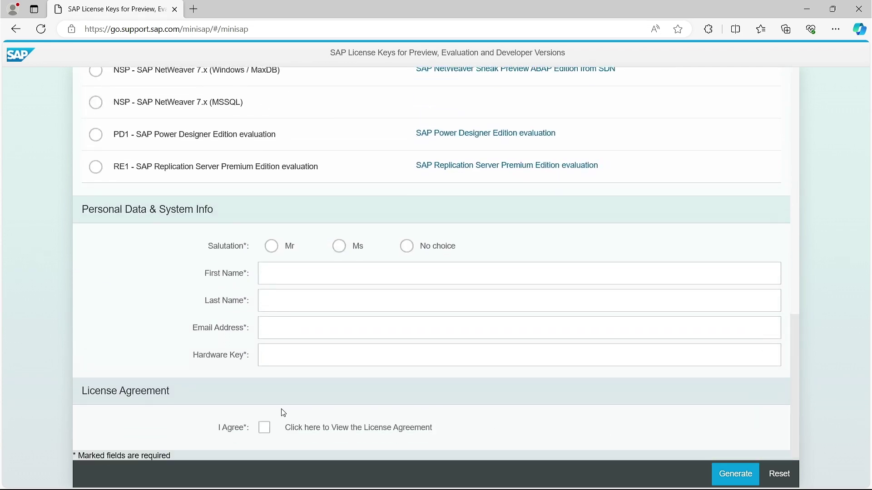
pyautogui.click(266, 427)
pyautogui.scroll(-5, 609, 362)
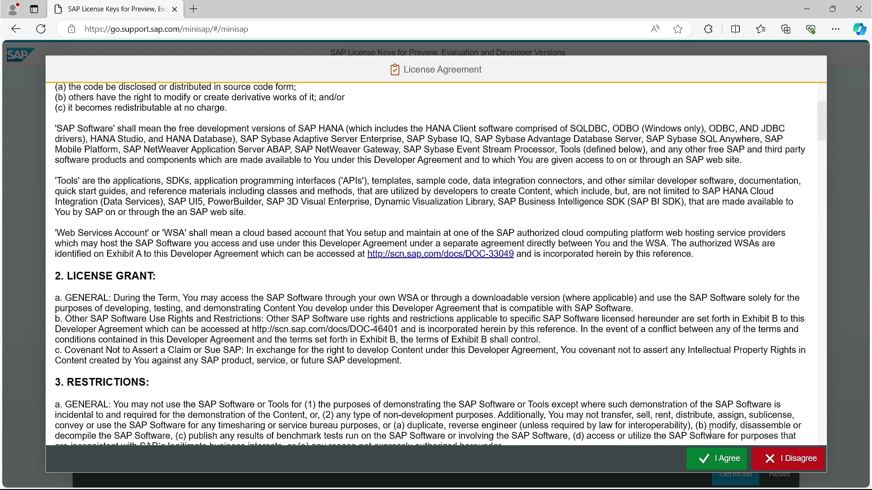
pyautogui.click(713, 459)
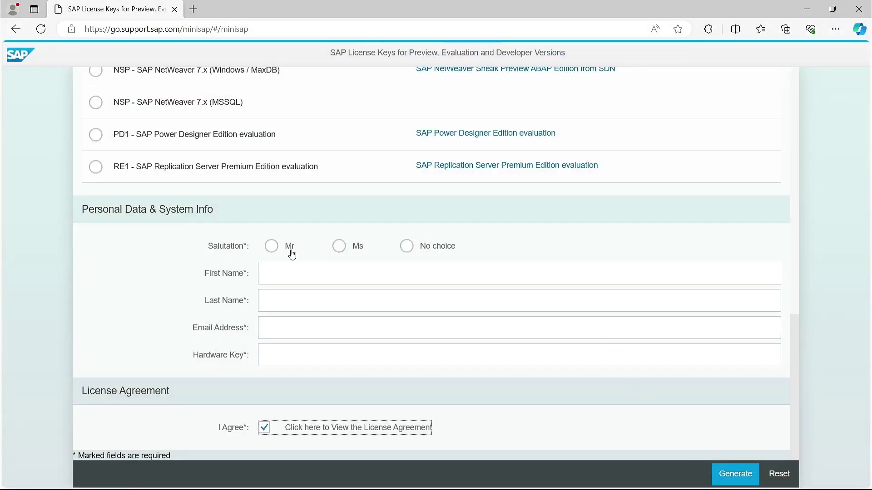
# Set the salutation to Mr and enter the requester's first and last name
pyautogui.click(272, 247)
pyautogui.click(309, 271)
pyautogui.write('Sapdalf')
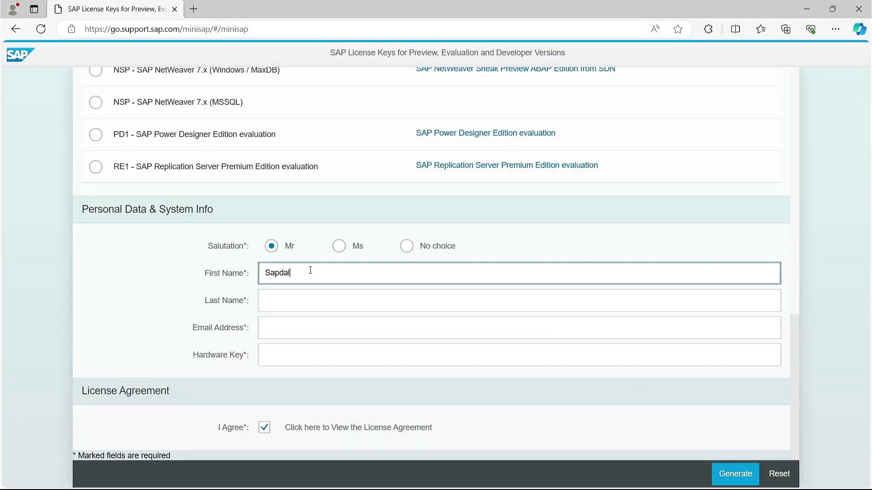
pyautogui.press('Tab')
pyautogui.write('Wizard')
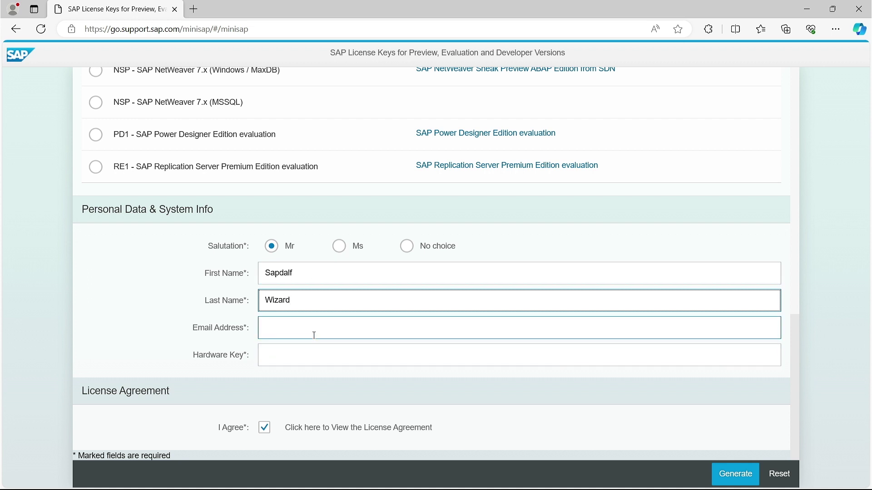
# Paste the hardware key, fill in the e-mail address, and generate A4H_Multiple.txt
pyautogui.click(312, 352)
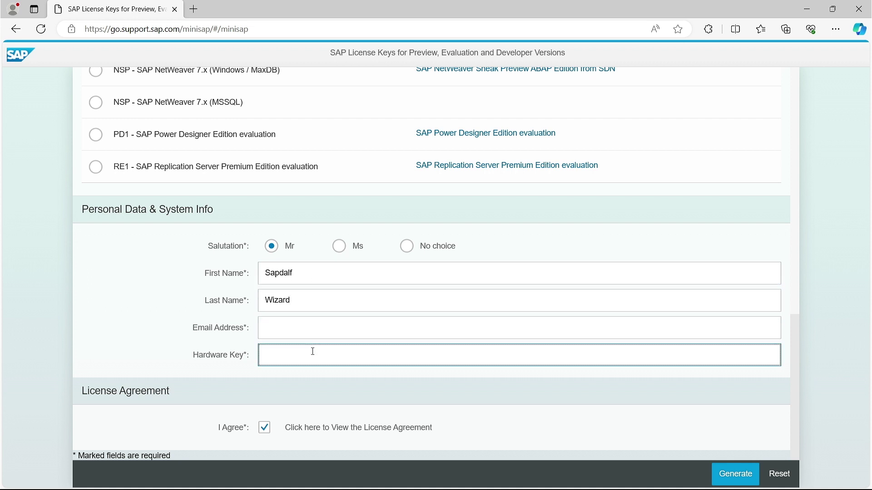
pyautogui.hotkey('ctrl', 'v')
pyautogui.click(322, 327)
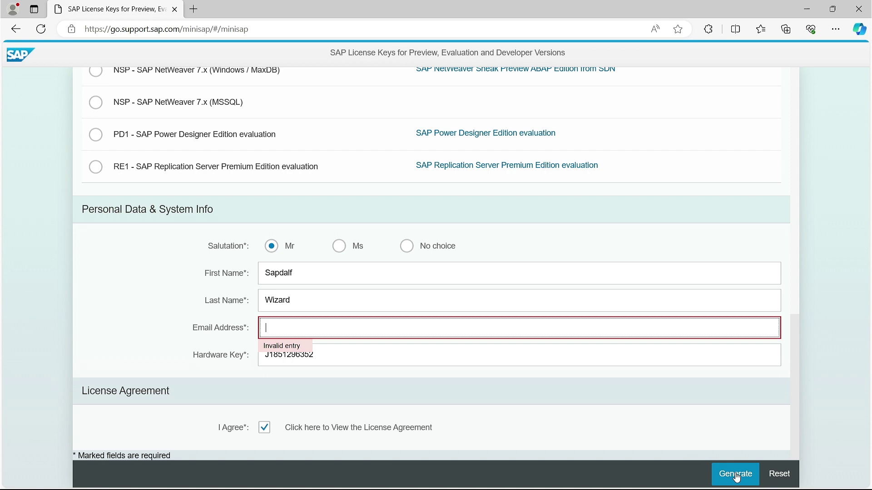
pyautogui.click(737, 476)
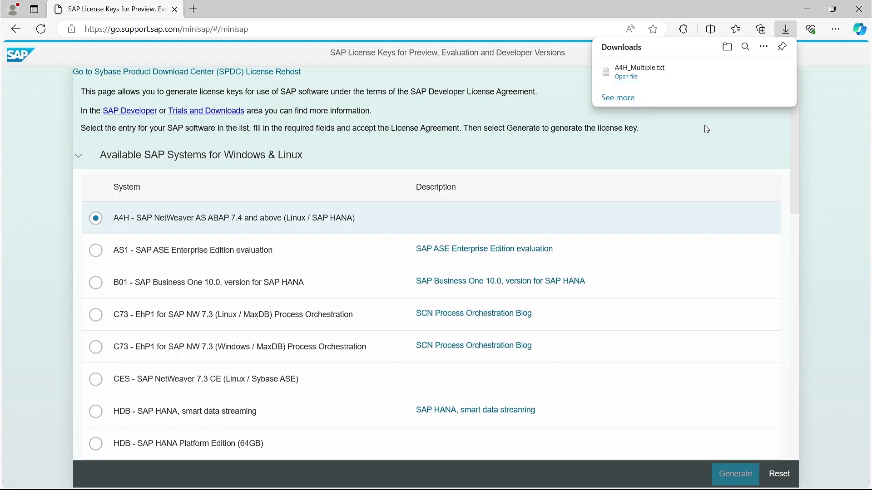
pyautogui.moveTo(687, 86)
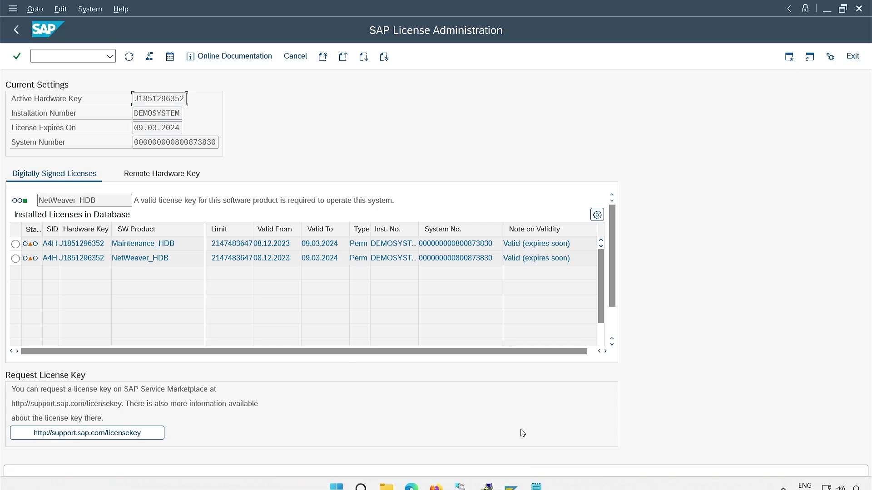
# Delete the Maintenance_HDB and NetWeaver_HDB licenses through Edit > Delete License
pyautogui.click(16, 244)
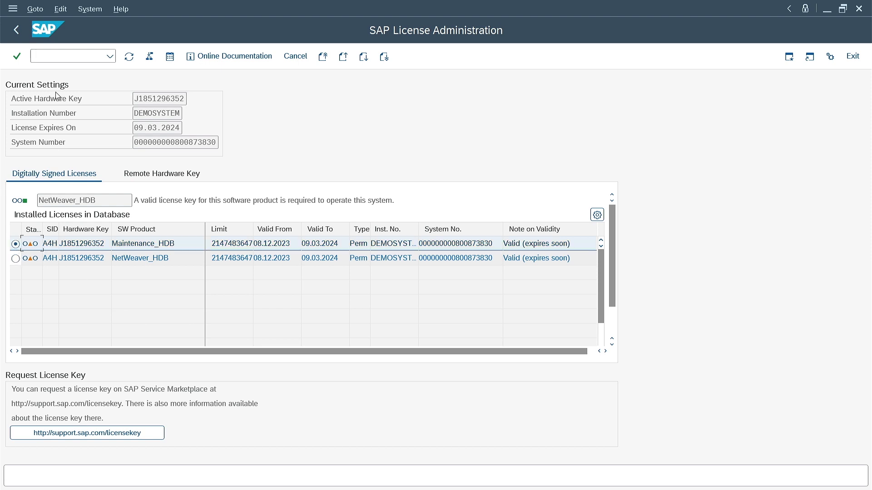
pyautogui.click(59, 10)
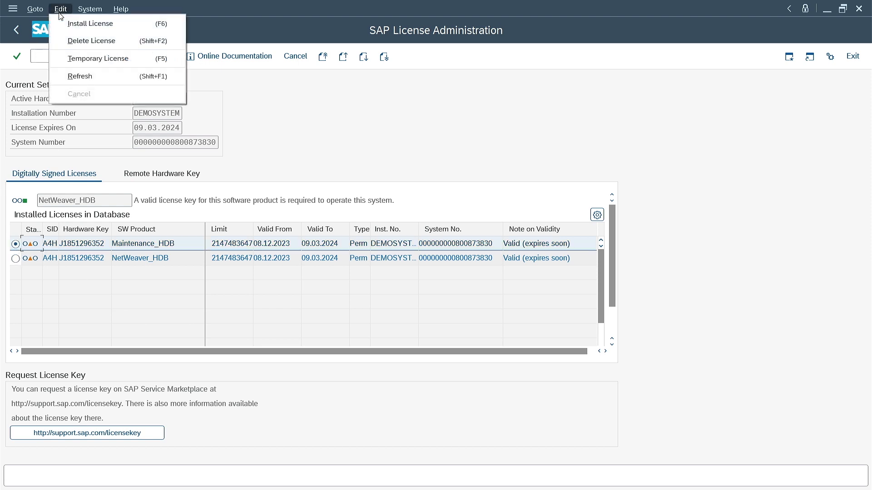
pyautogui.click(75, 40)
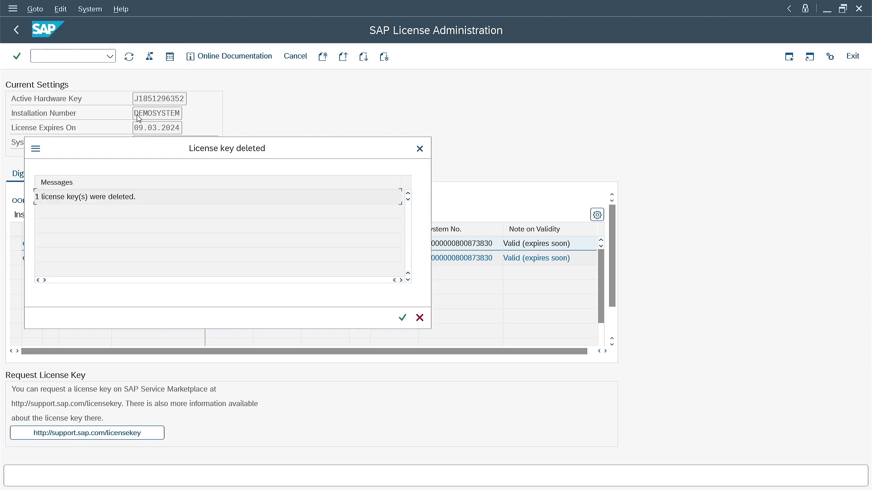
pyautogui.click(402, 318)
pyautogui.click(16, 244)
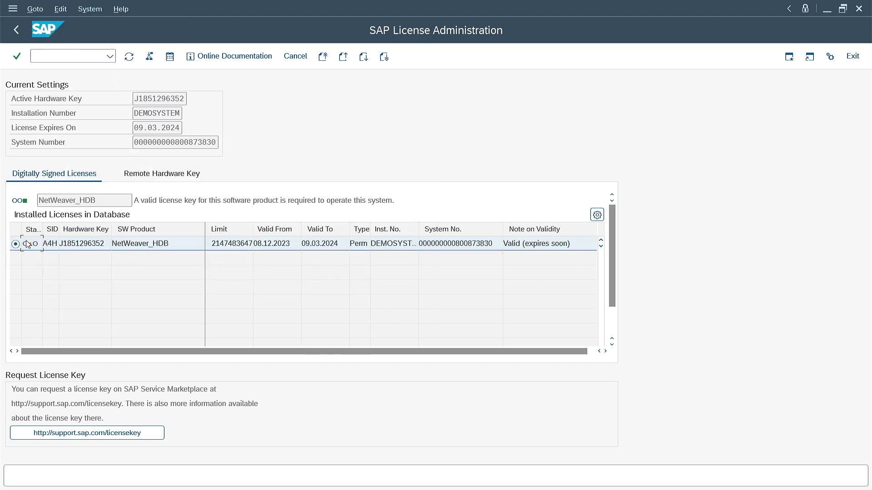
pyautogui.click(68, 10)
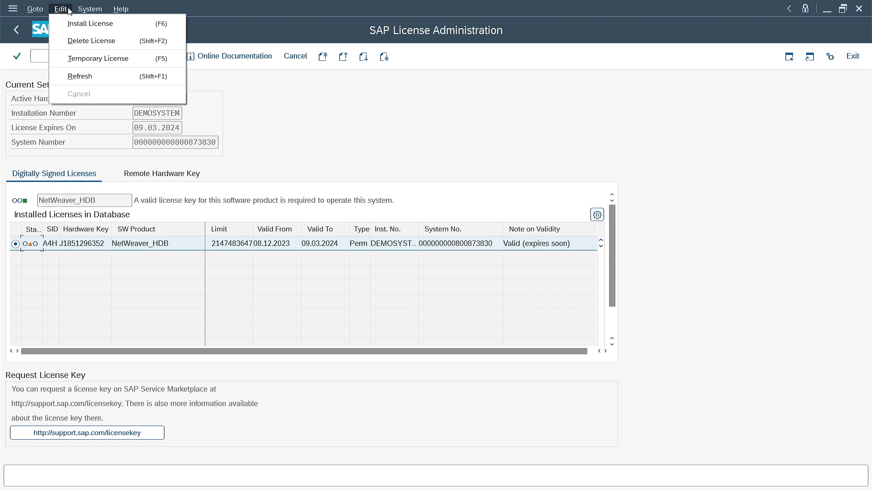
pyautogui.click(83, 40)
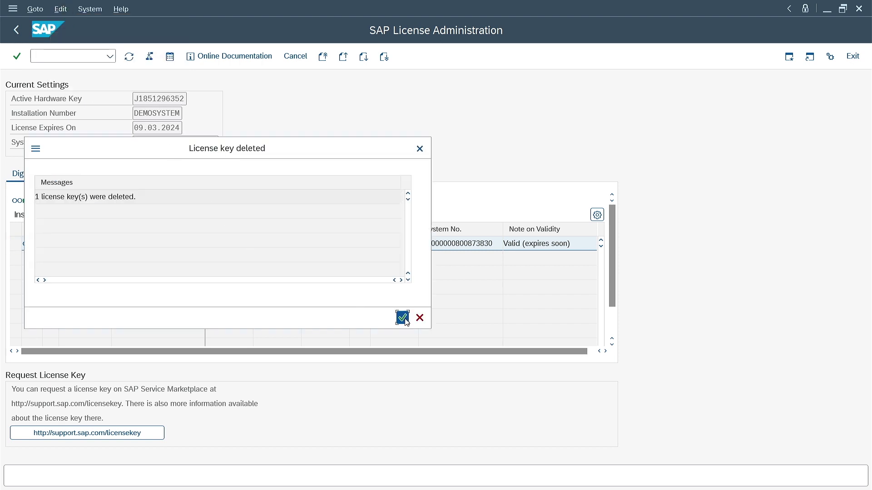
pyautogui.click(402, 317)
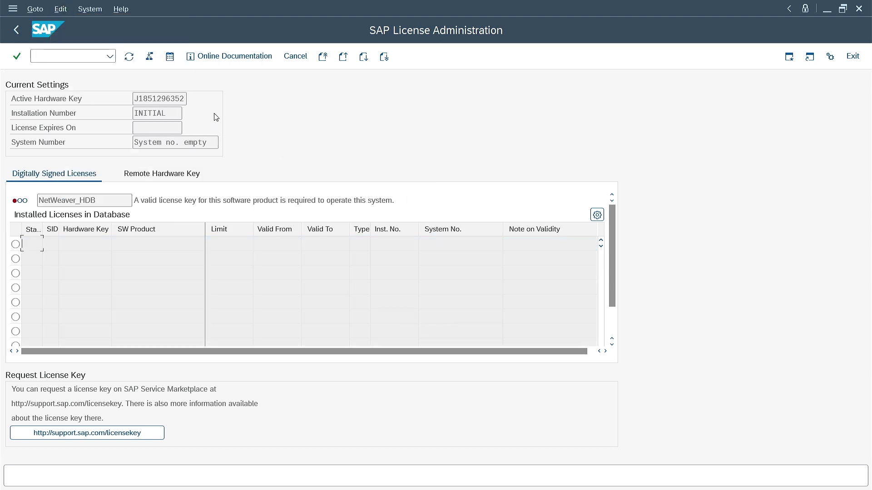
# Install licenses from A4H_Multiple.txt in Downloads, allowing file access when prompted
pyautogui.click(152, 59)
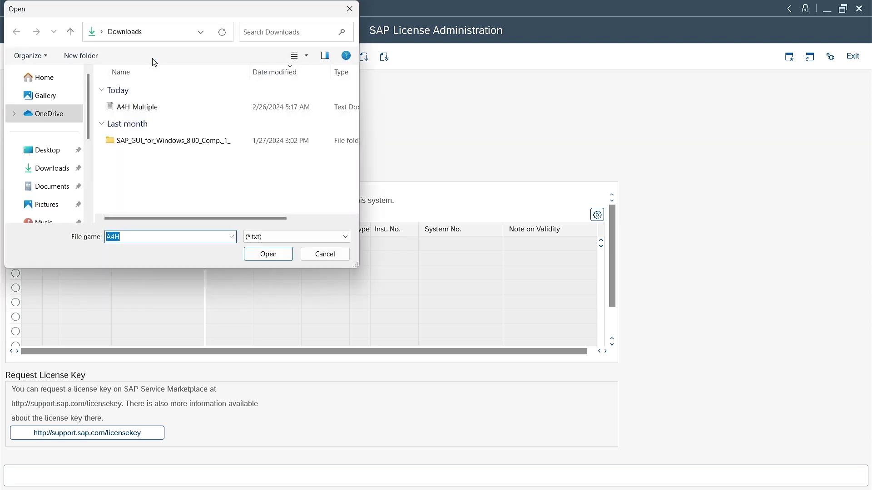
pyautogui.doubleClick(139, 111)
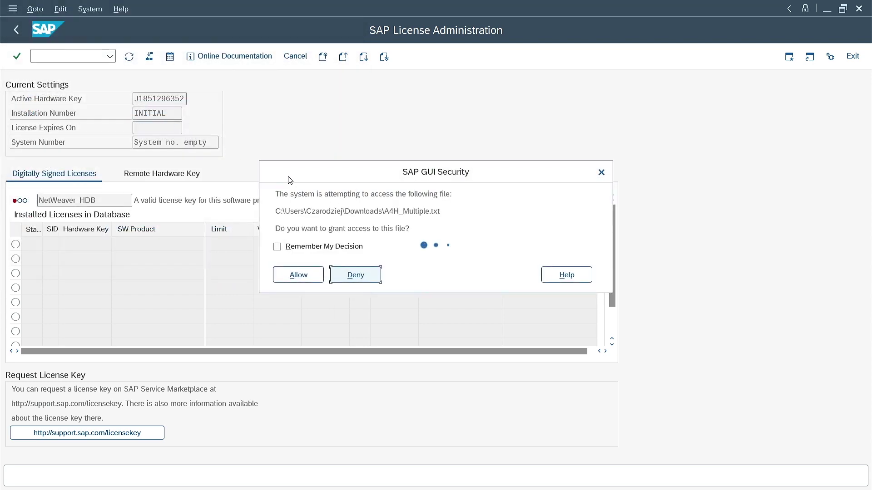
pyautogui.click(315, 275)
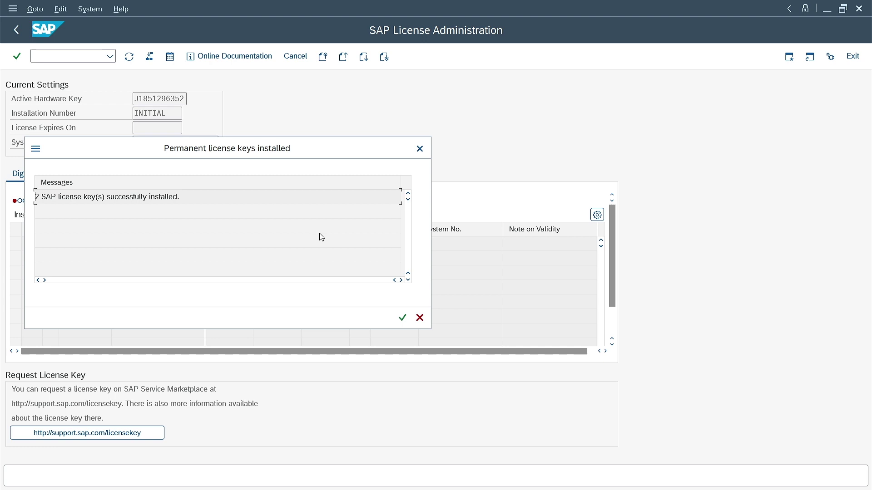
pyautogui.click(404, 324)
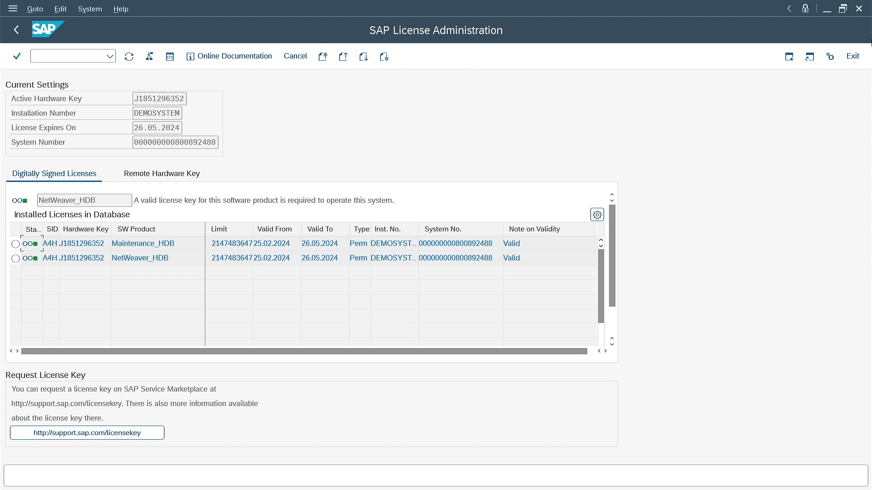
# Close the SAP GUI session, confirm log off, and close SAP Logon
pyautogui.click(858, 8)
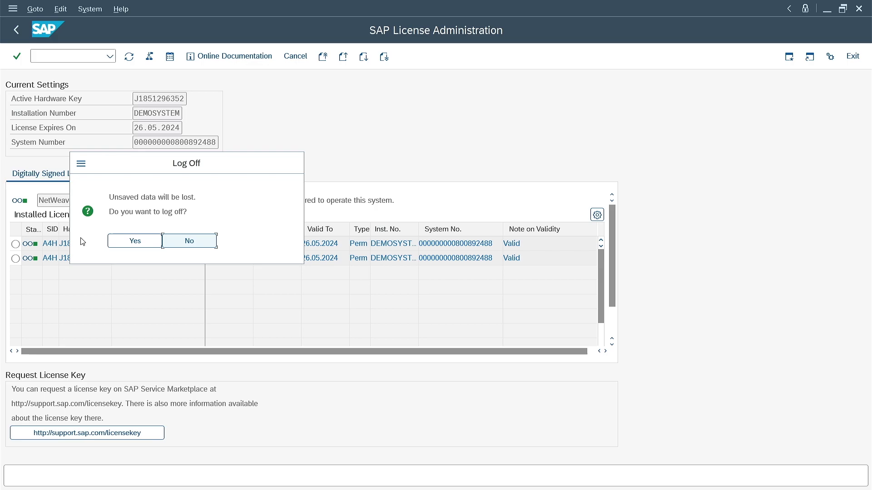
pyautogui.click(117, 240)
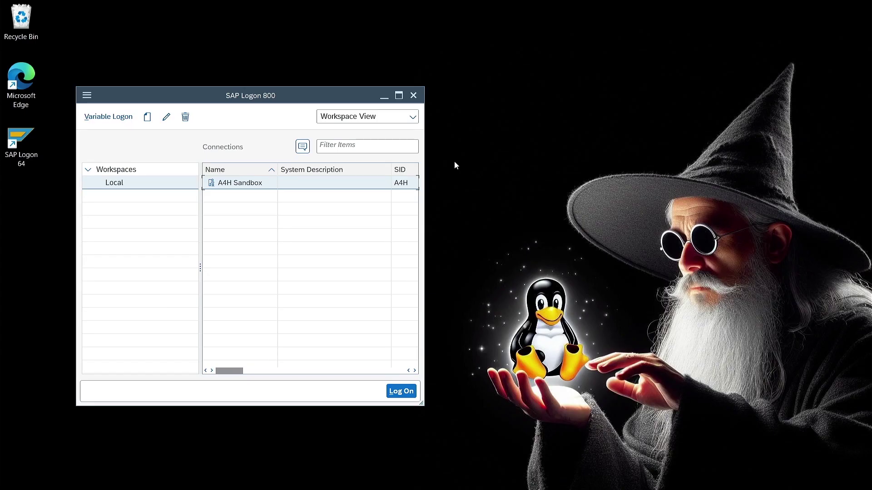
pyautogui.click(413, 96)
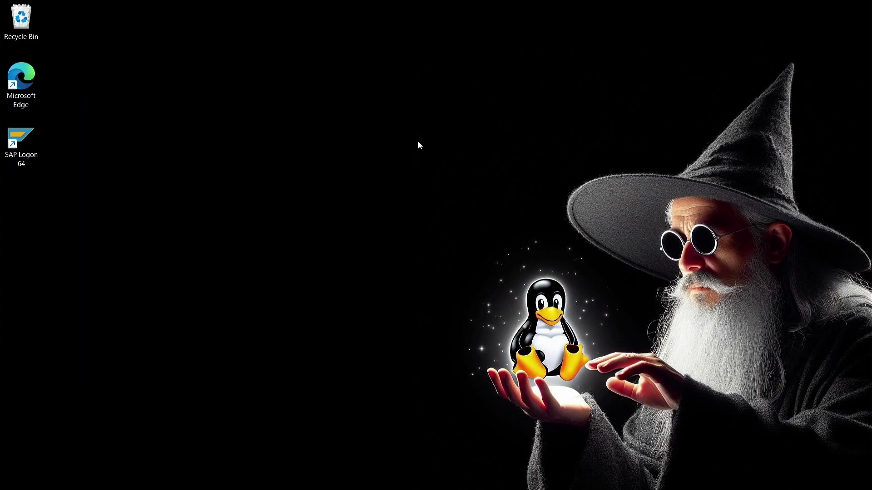